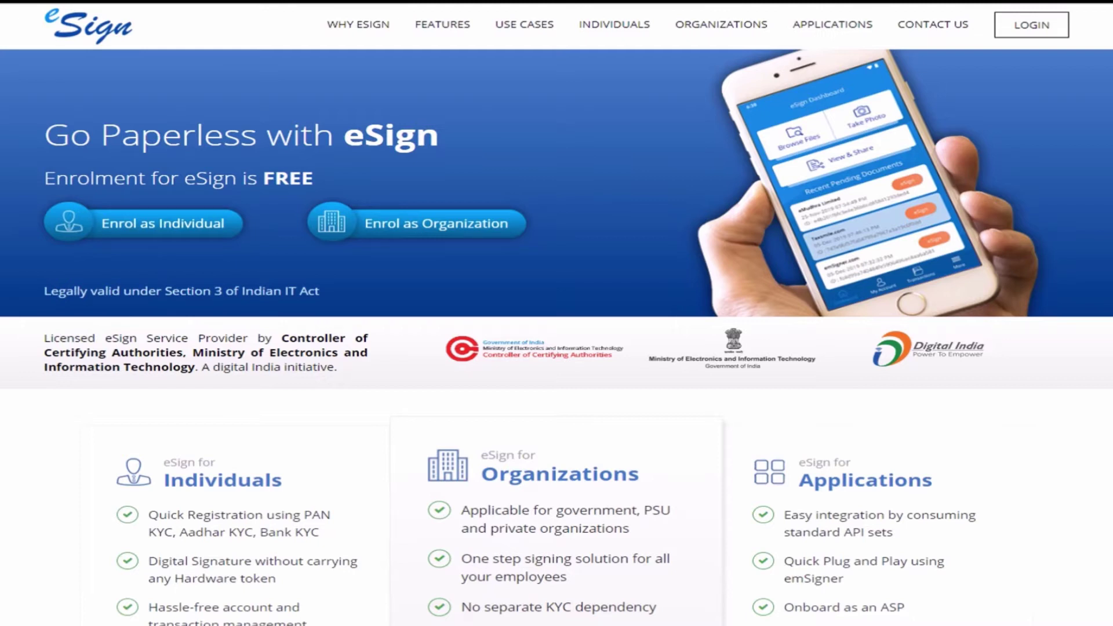
Start an individual Aadhaar XML enrolment and go to UIDAI's Paperless Offline e-KYC page.
left_click(87, 227)
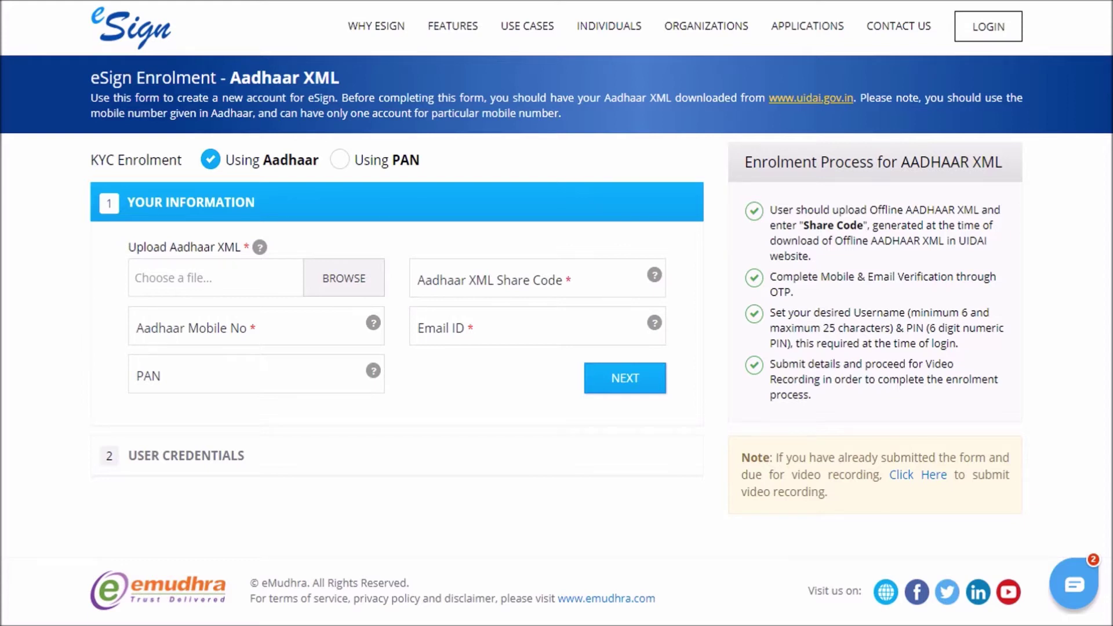
left_click(828, 97)
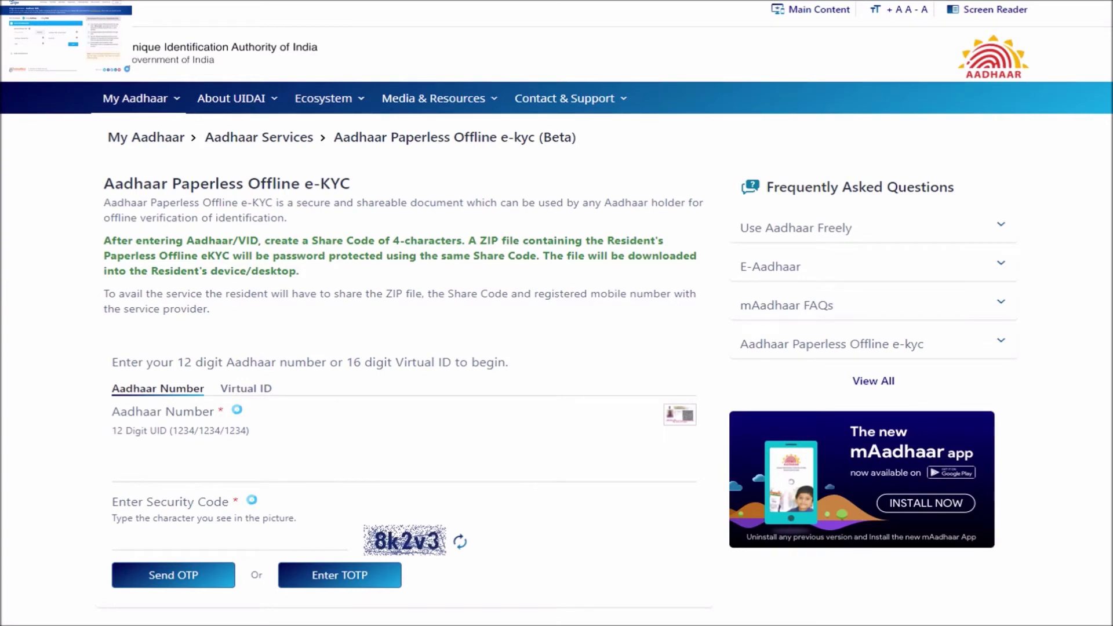
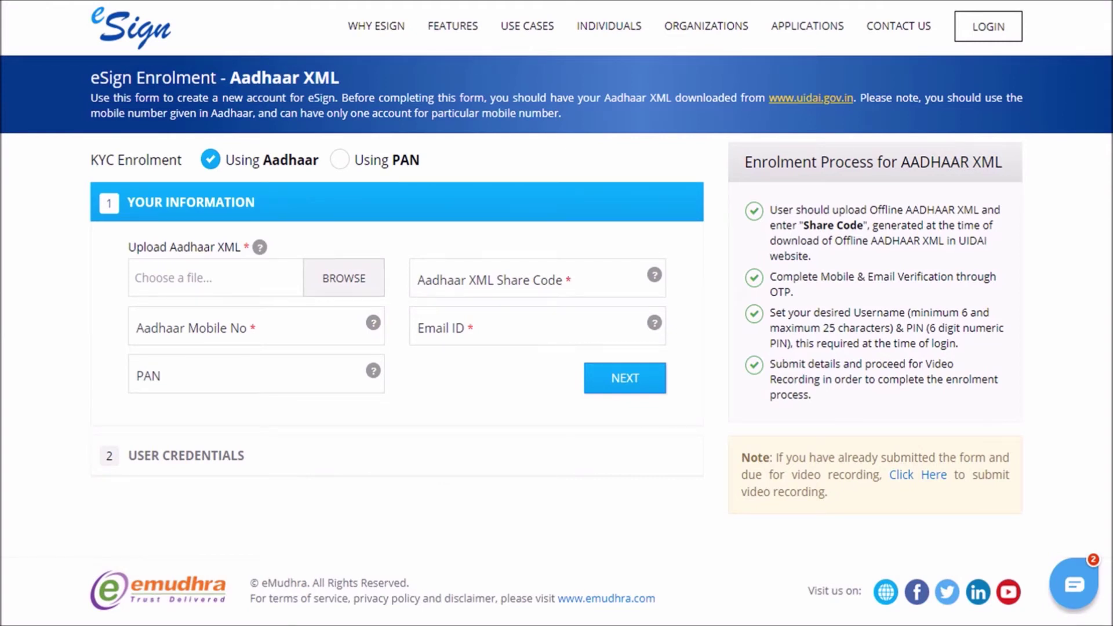
Upload the Aadhaar XML on the eSign form, submit the details, and enter a desired username.
left_click(340, 278)
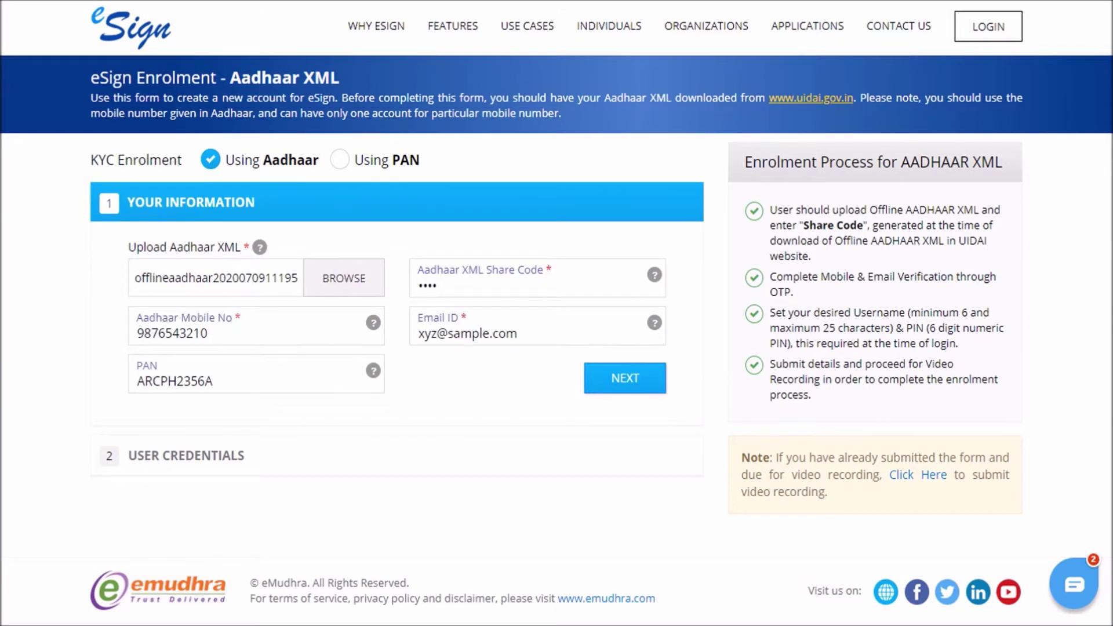
left_click(634, 384)
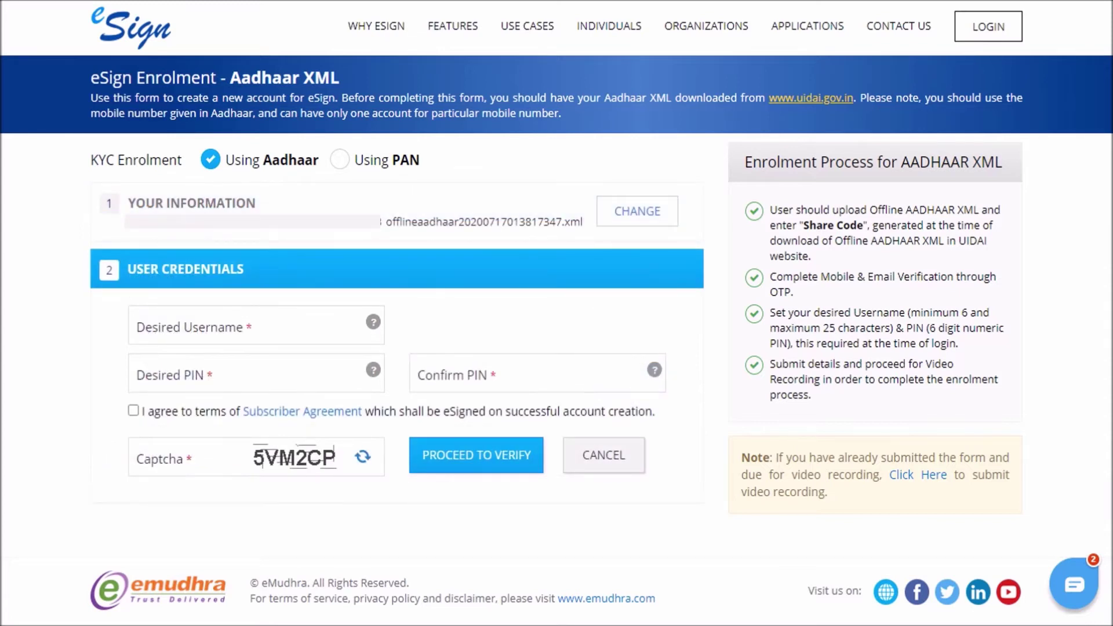
type("ABCD1234")
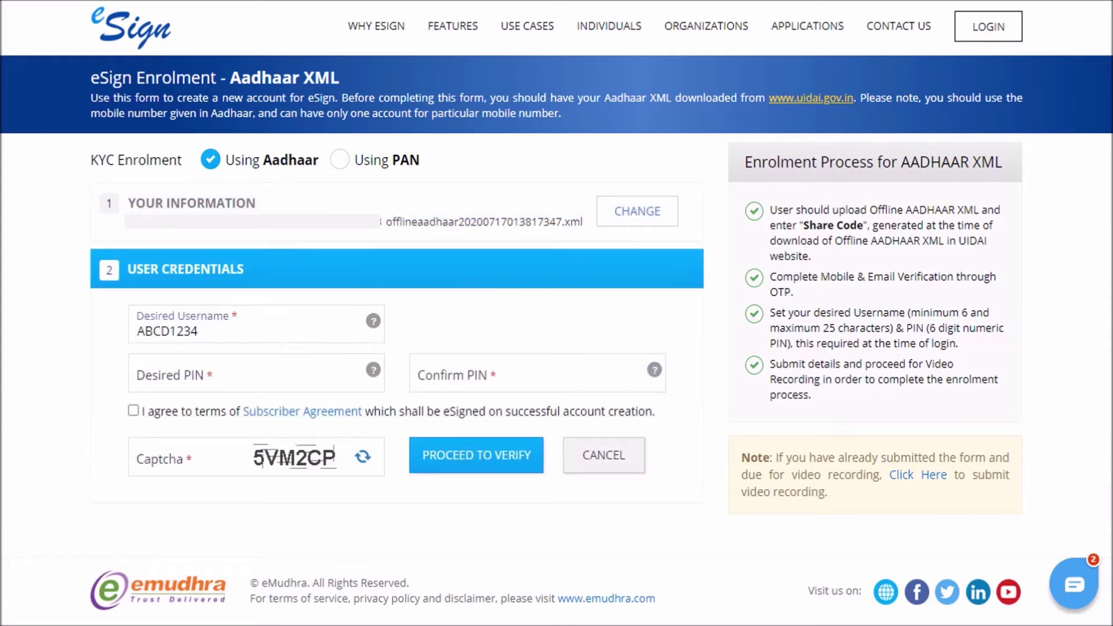
Set and confirm a six-digit PIN, accept the Subscriber Agreement, enter the captcha, and proceed to verification.
key("Tab")
type("123456")
key("Tab")
type("123456")
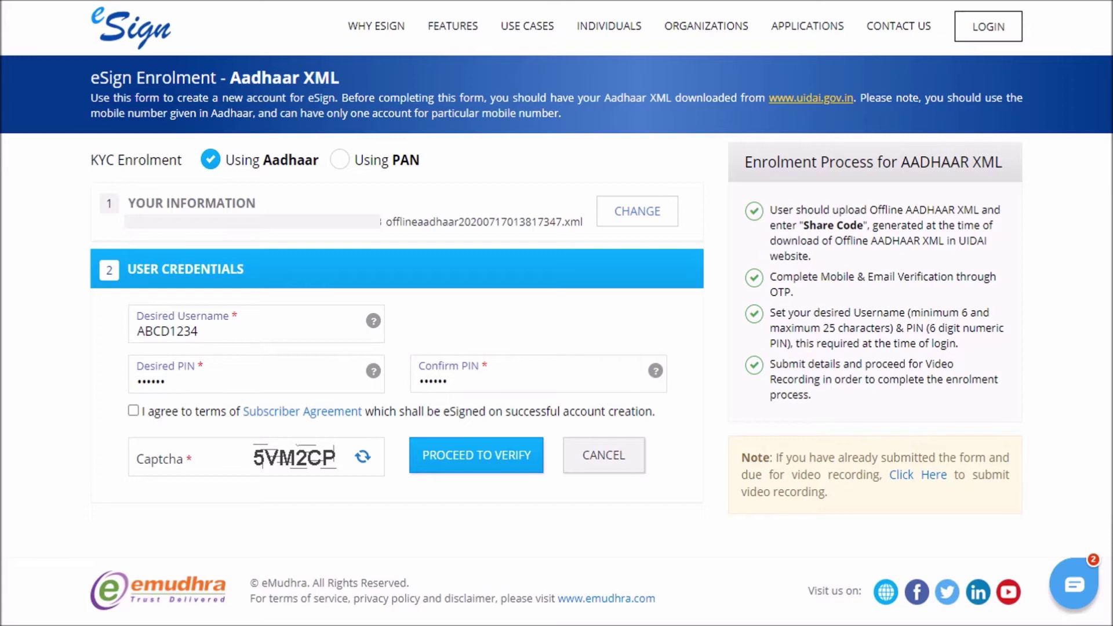
left_click(134, 410)
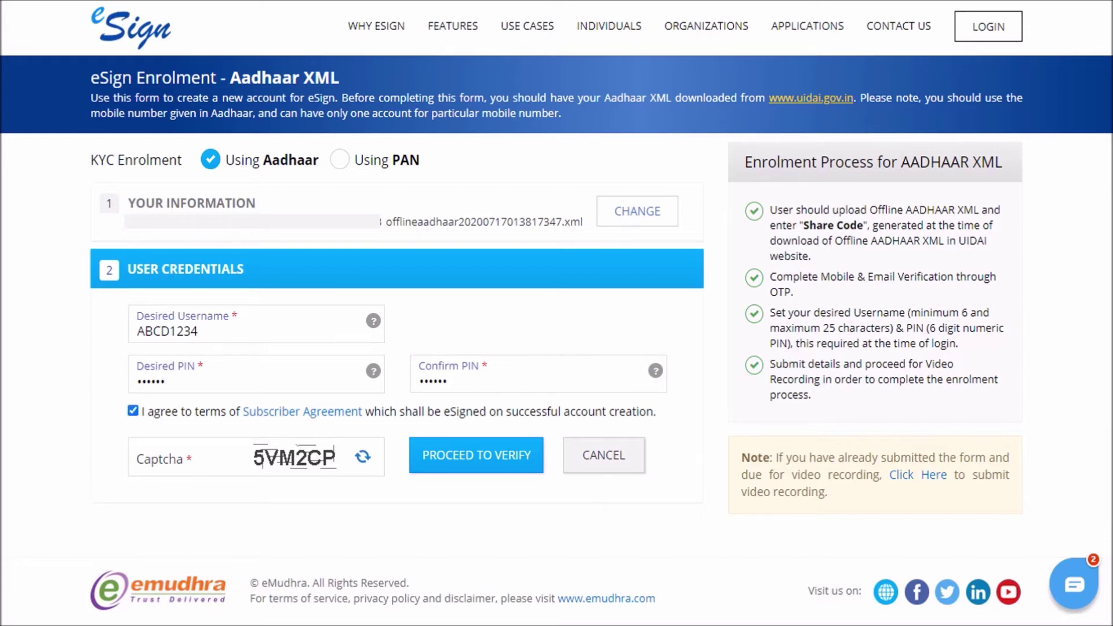
type("5VM2CP")
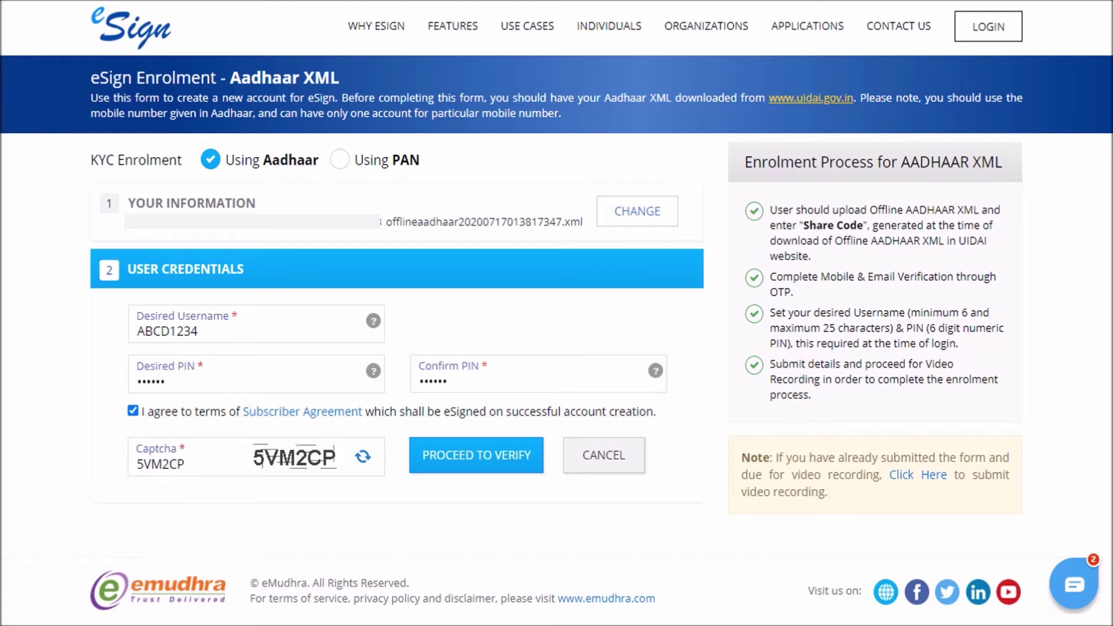
left_click(510, 464)
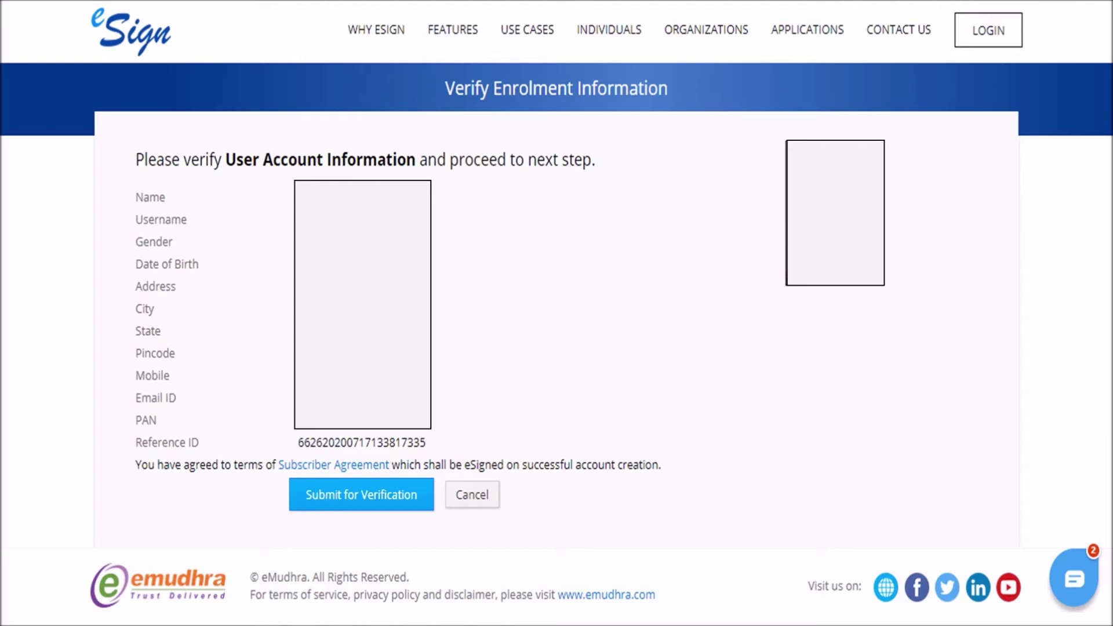
Submit the enrolment for verification and continue to the Video Recording Portal.
left_click(363, 492)
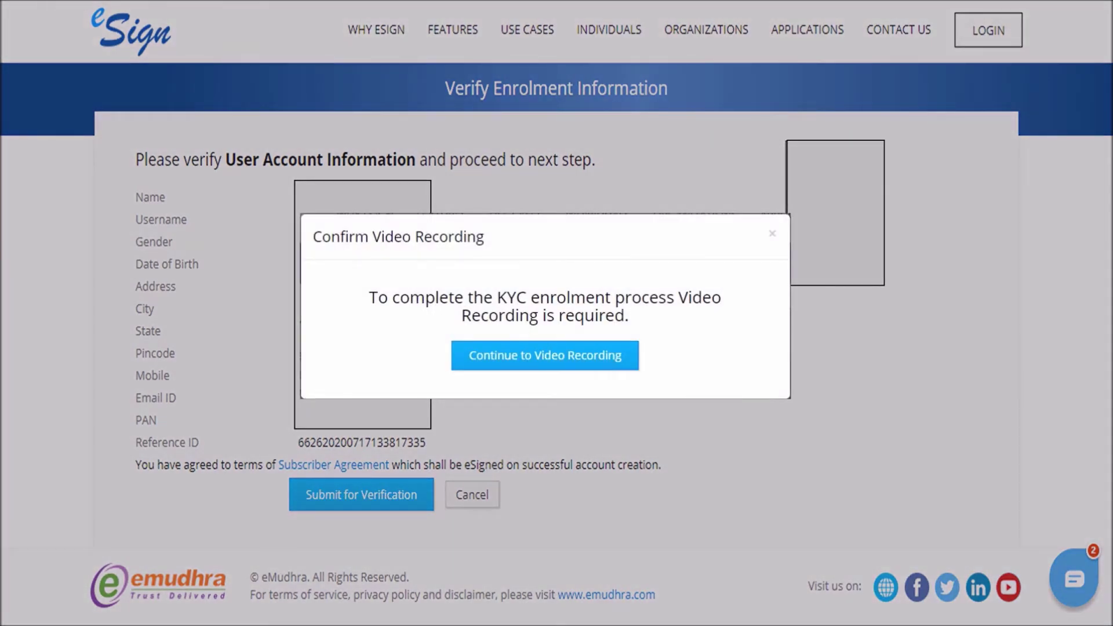
left_click(566, 358)
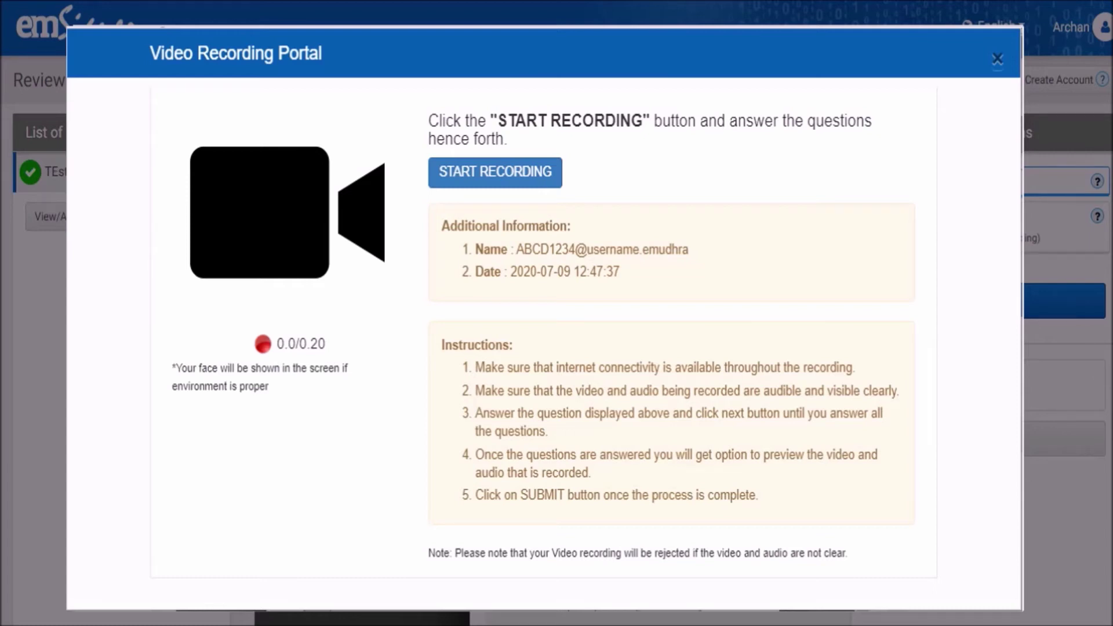
Record answers to each video KYC question and submit the recording.
left_click(503, 174)
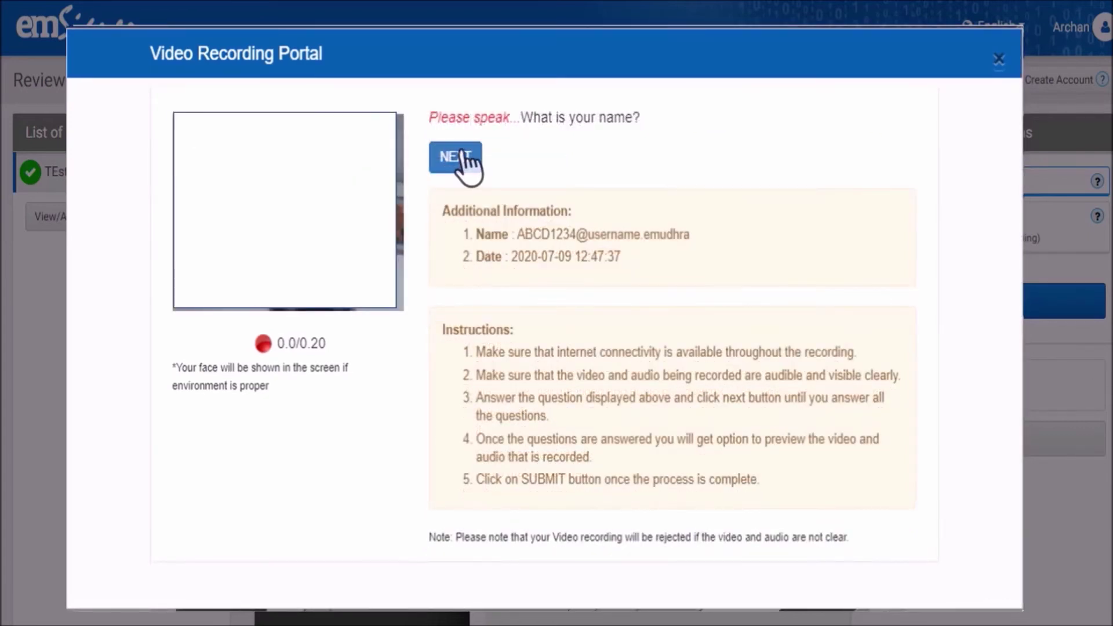
left_click(458, 159)
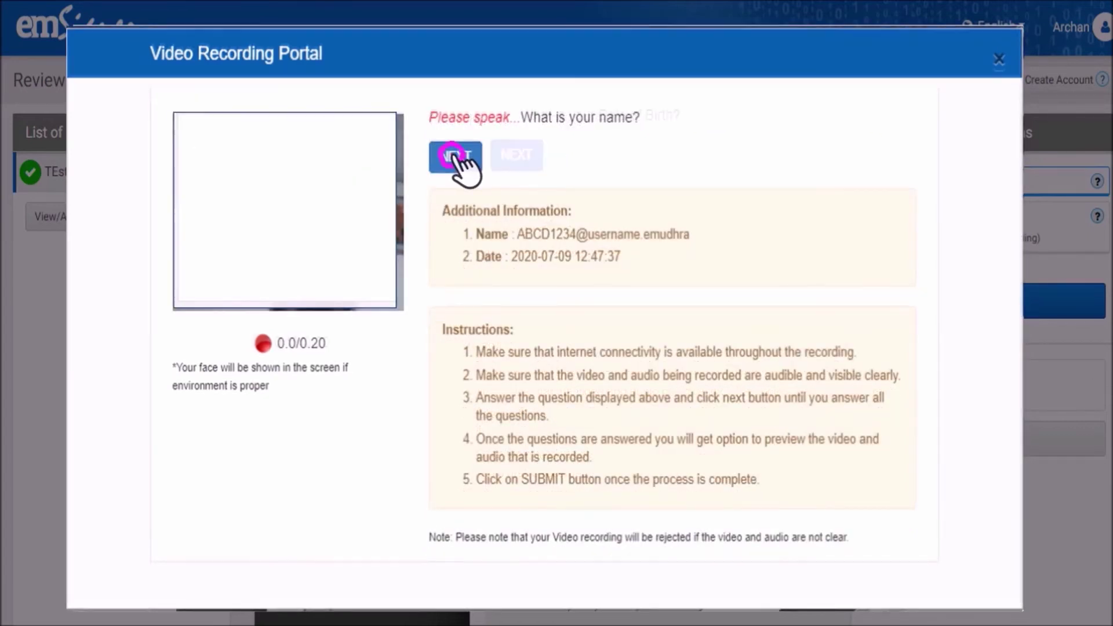
left_click(522, 156)
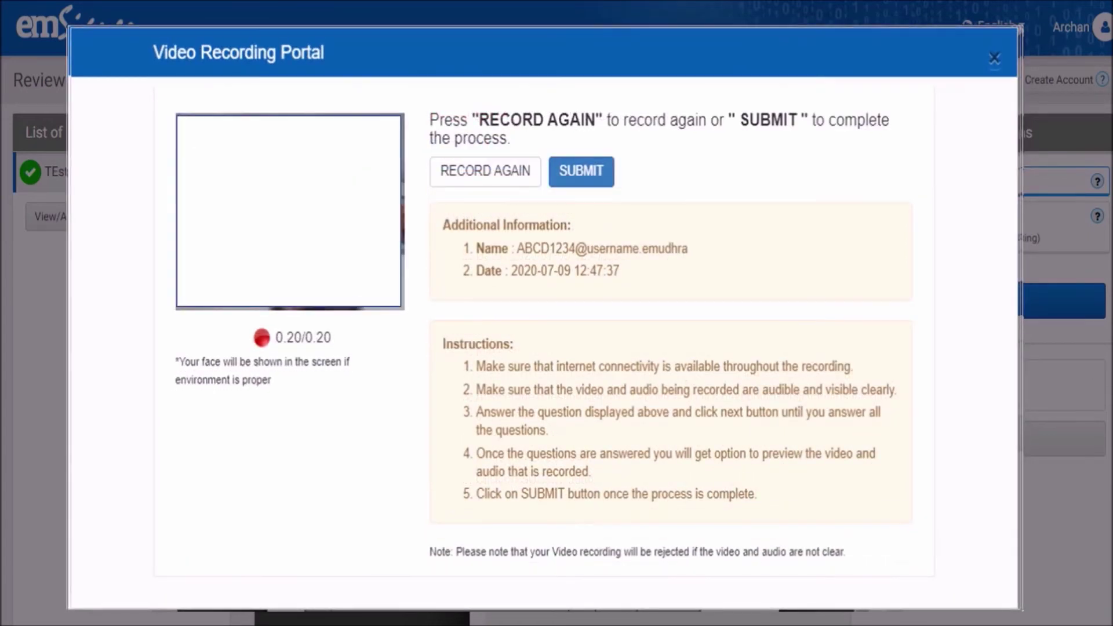
left_click(581, 167)
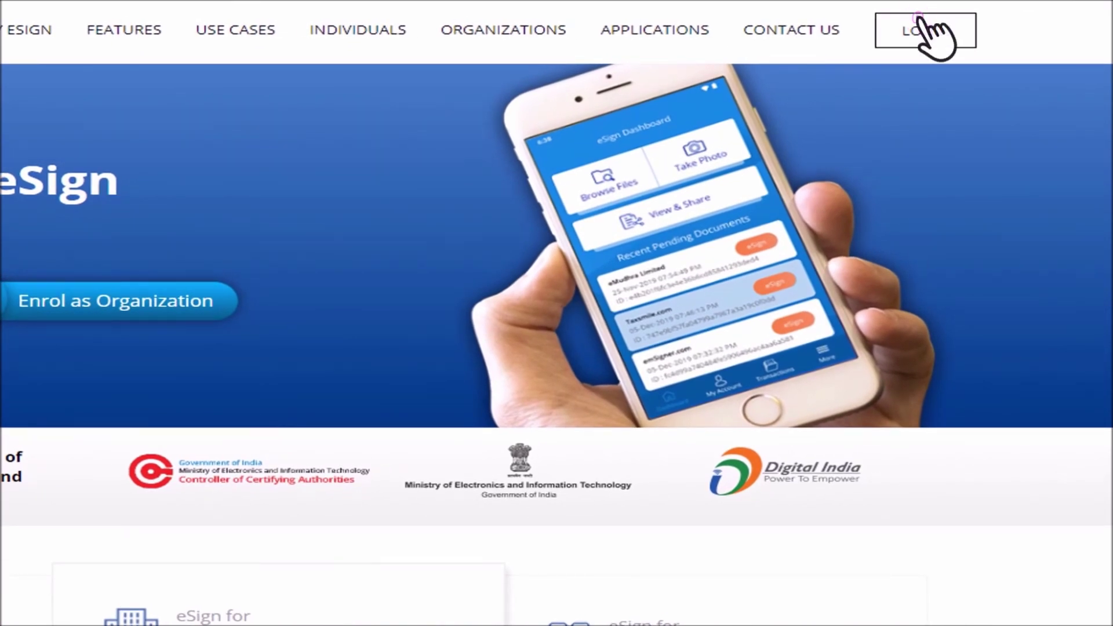
Log in with the username, PIN and SMS OTP, then buy the One Year - Unlimited Signing plan.
left_click(930, 30)
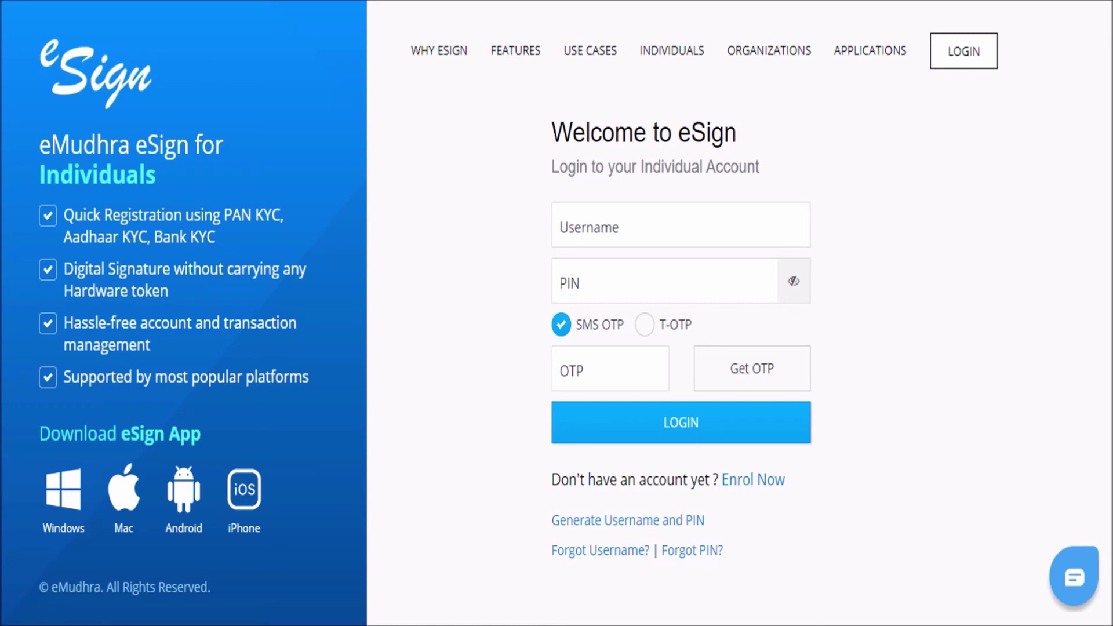
type("ABCD1234")
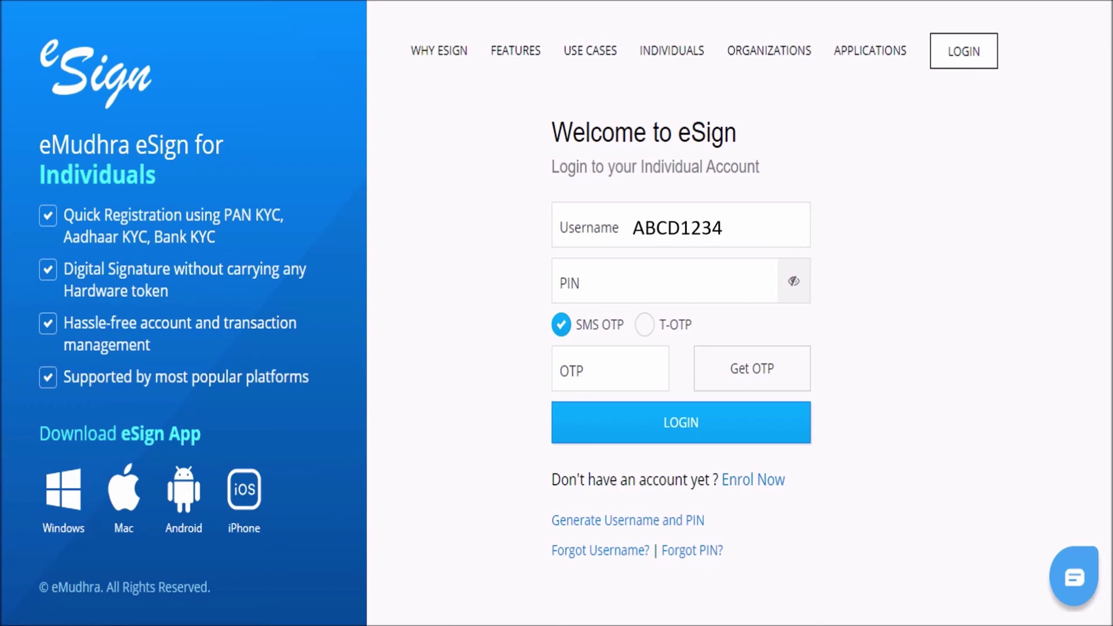
type("******")
left_click(763, 382)
type("****")
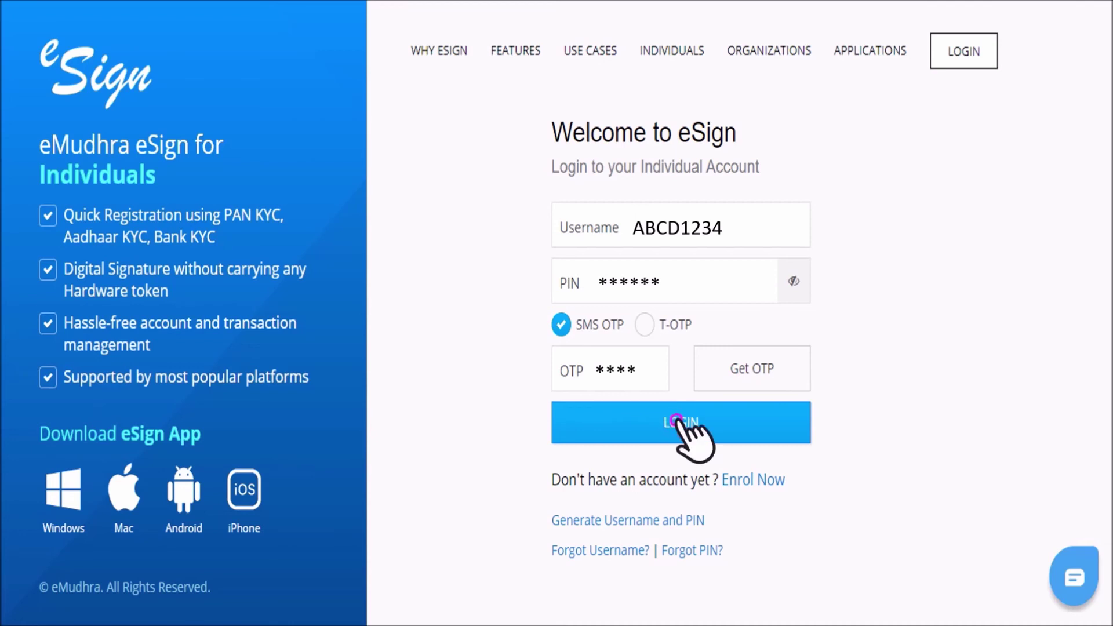
left_click(690, 436)
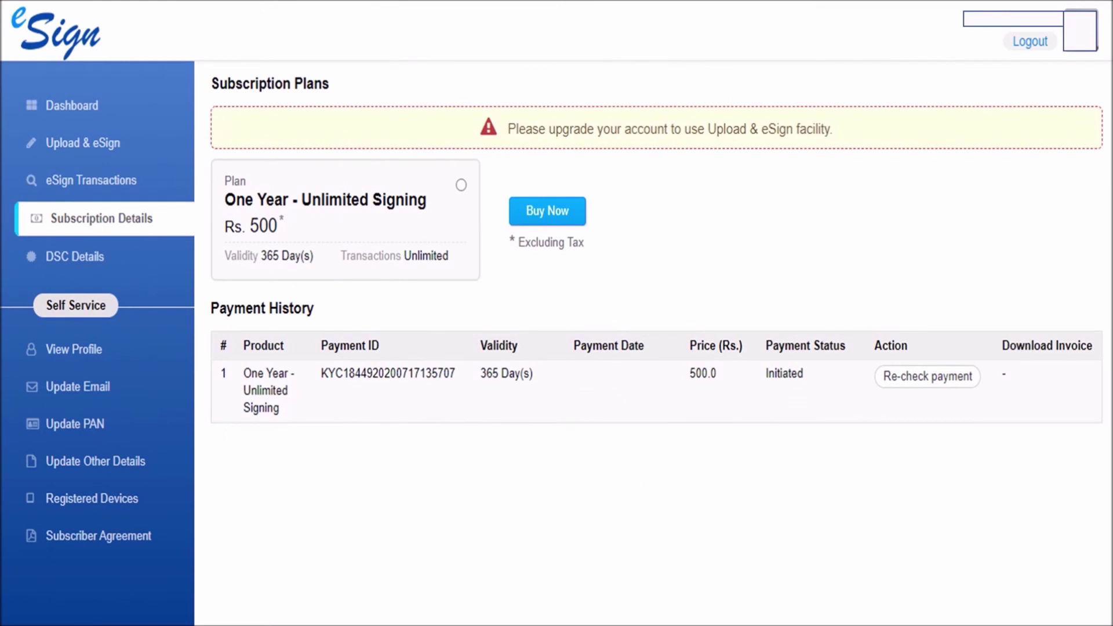
left_click(385, 224)
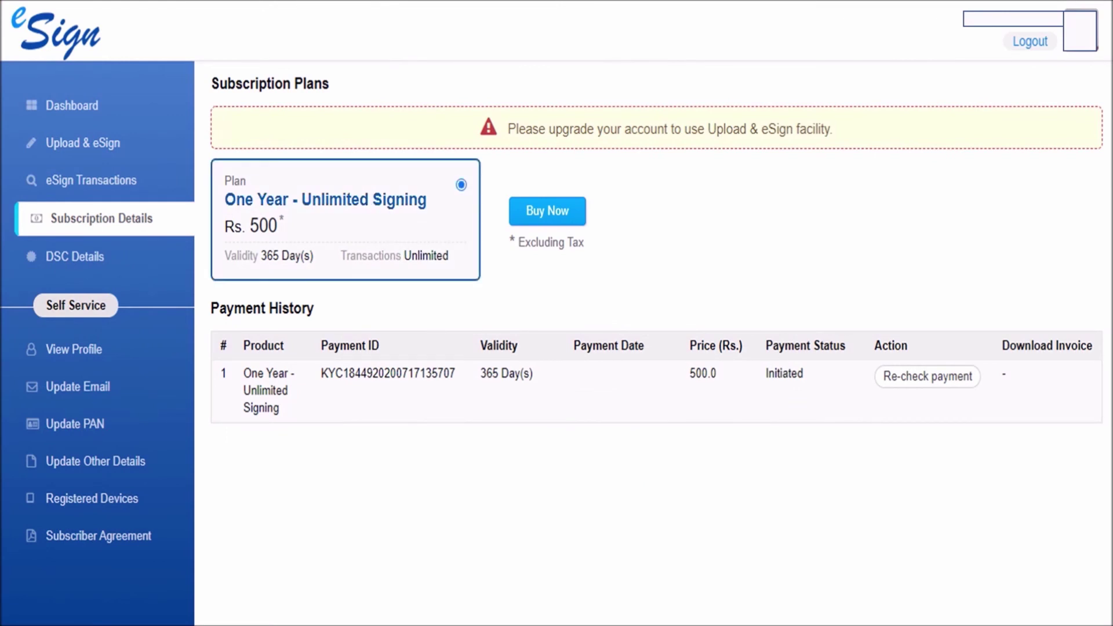
left_click(571, 212)
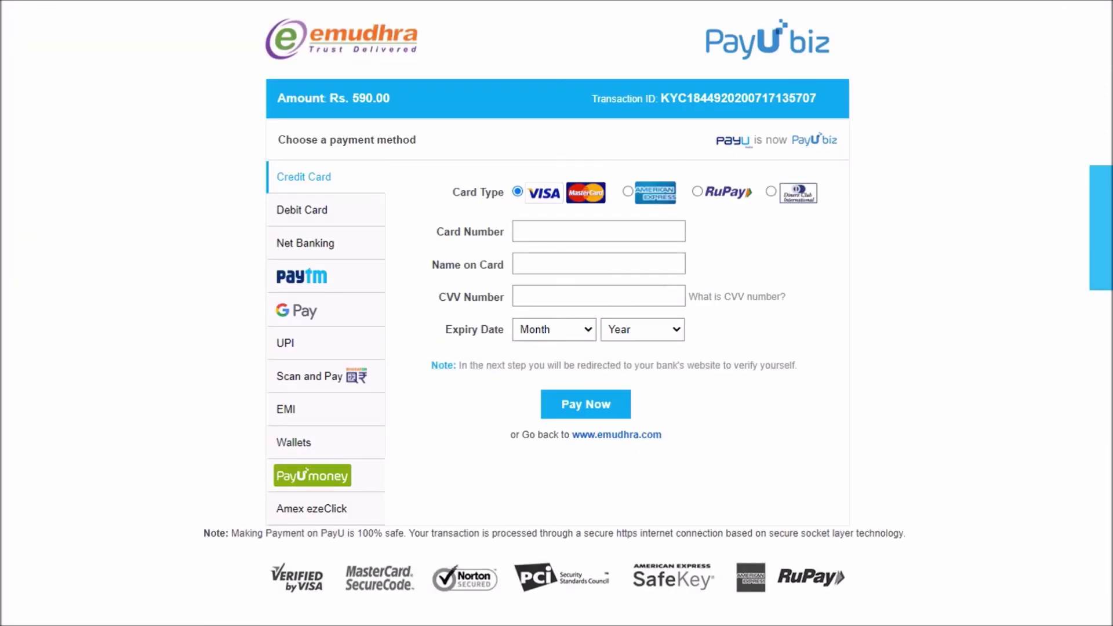